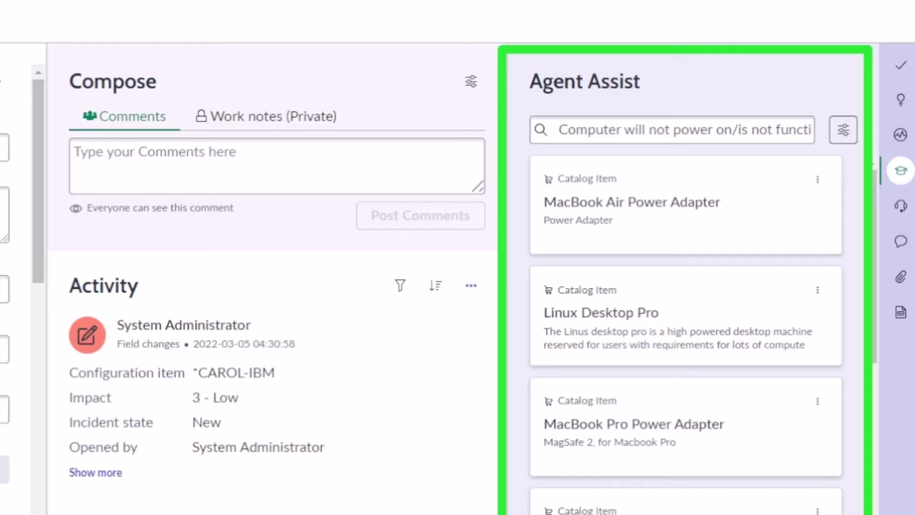
# Order the MacBook Air Power Adapter from its suggestion card, close the catalog tab, and mark it helpful.
pyautogui.click(651, 213)
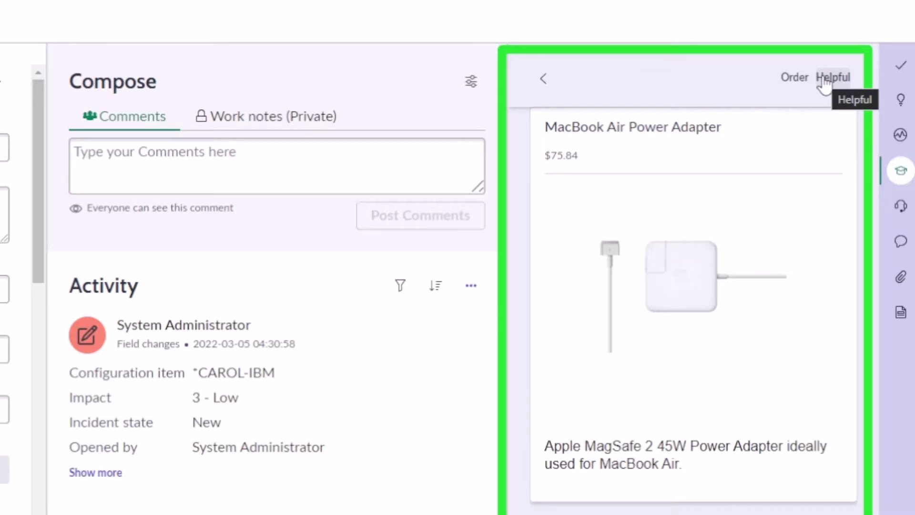
pyautogui.click(795, 78)
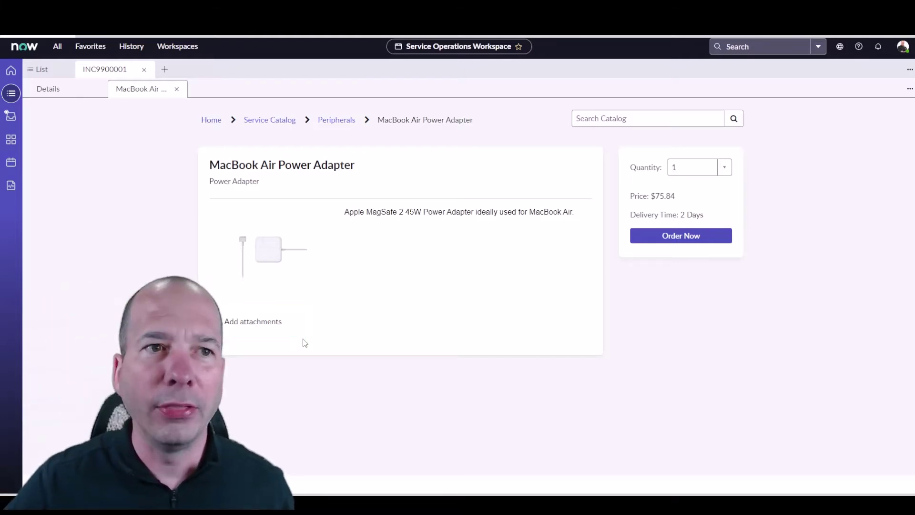
pyautogui.click(178, 92)
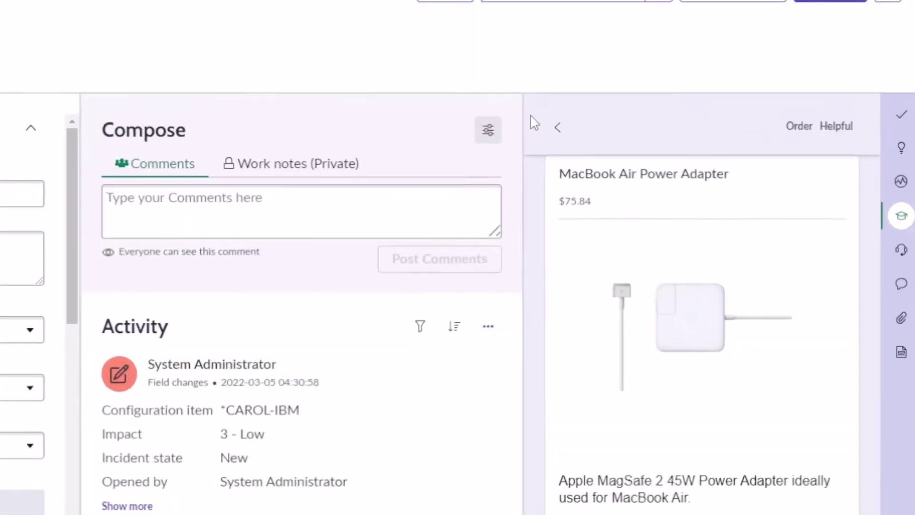
pyautogui.click(840, 126)
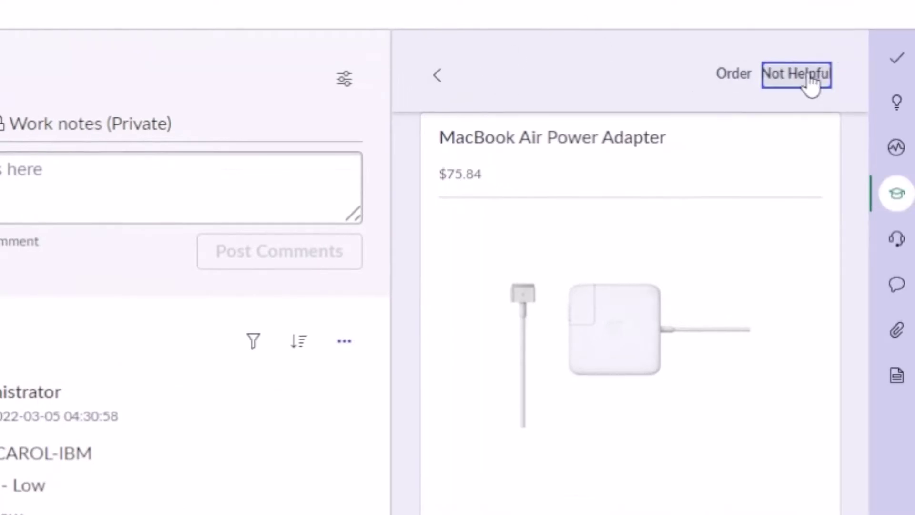
# Return to the suggestion list and filter Agent Assist to Knowledge Articles only.
pyautogui.click(437, 76)
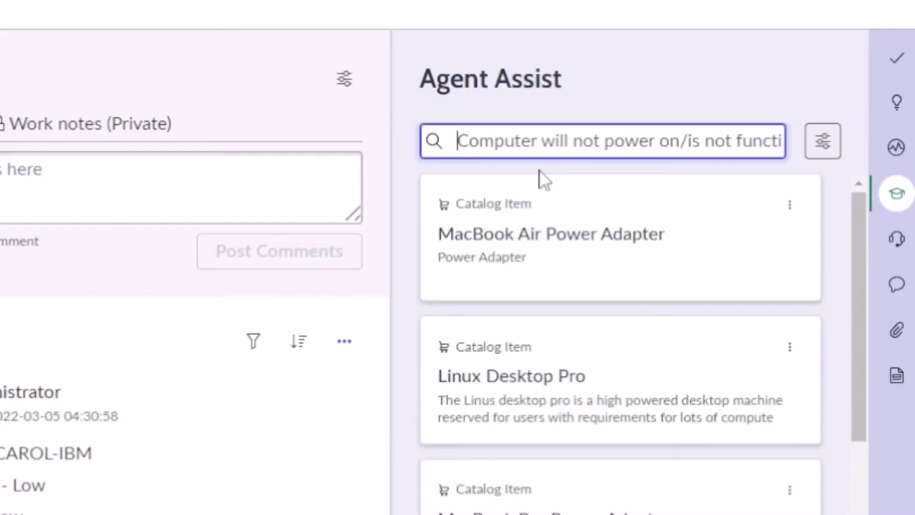
pyautogui.click(811, 146)
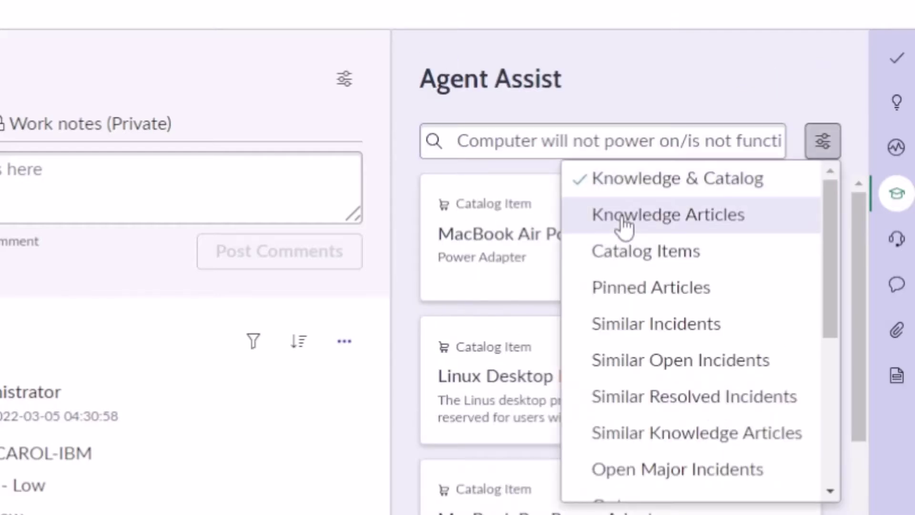
pyautogui.click(622, 216)
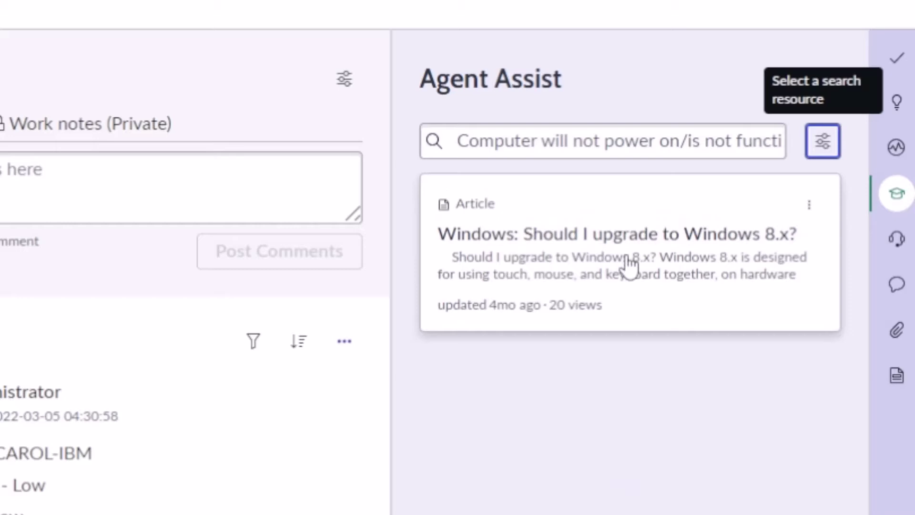
# Open and read through KB0000020, 'Windows: Should I upgrade to Windows 8.x?'.
pyautogui.click(628, 274)
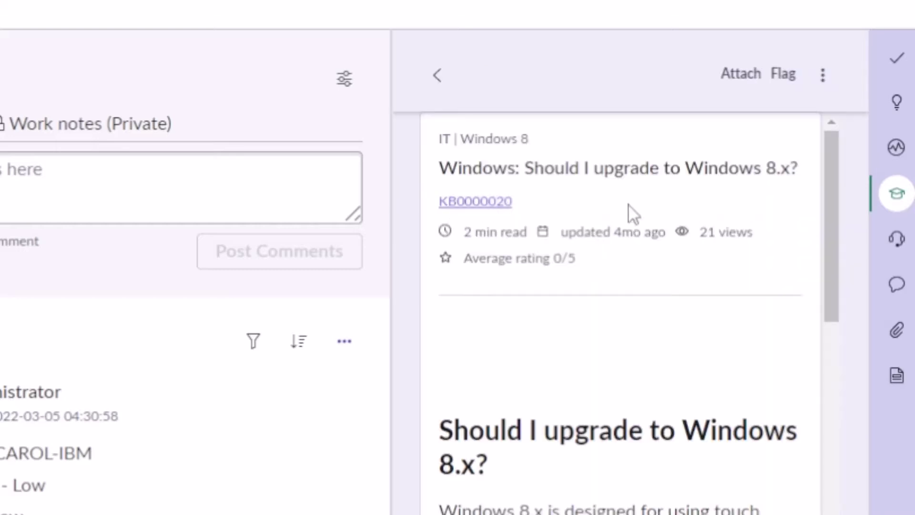
pyautogui.scroll(-10, 638, 229)
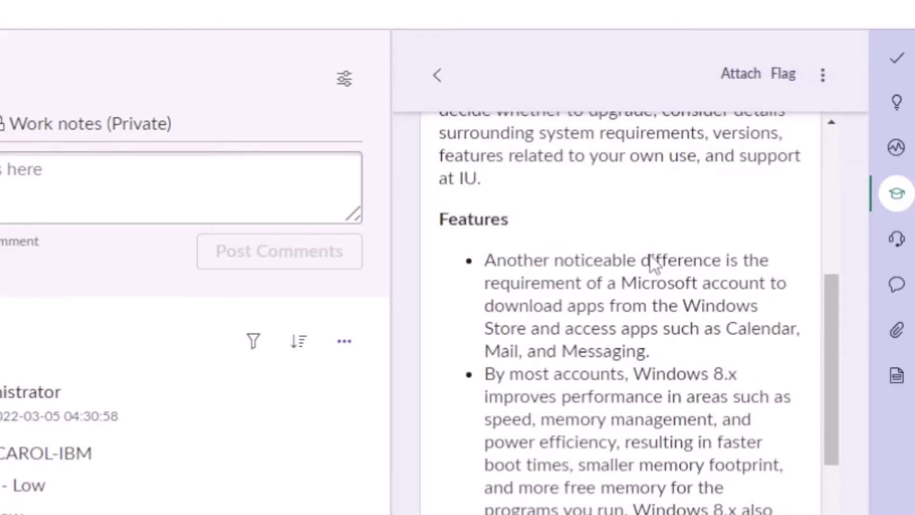
pyautogui.scroll(-15, 657, 274)
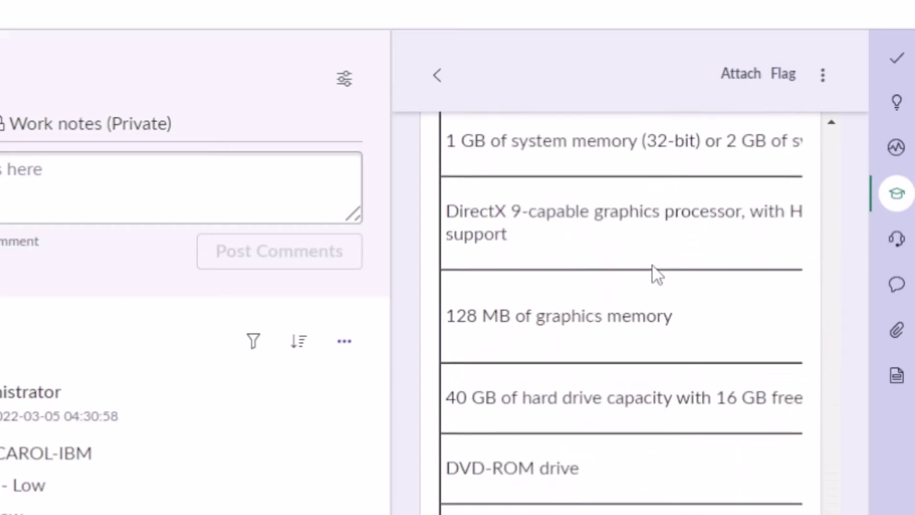
pyautogui.scroll(20, 668, 379)
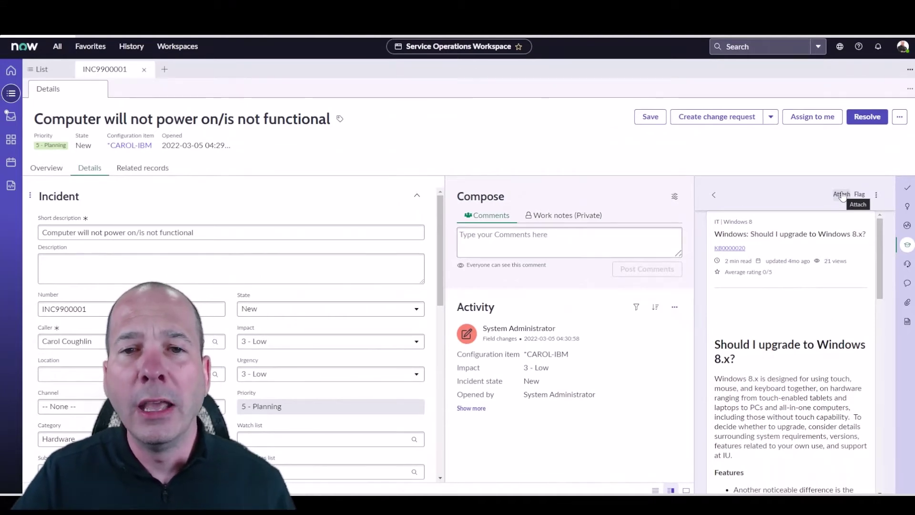
# Start attaching the article to the incident with a customer-visible comment, then cancel.
pyautogui.click(841, 194)
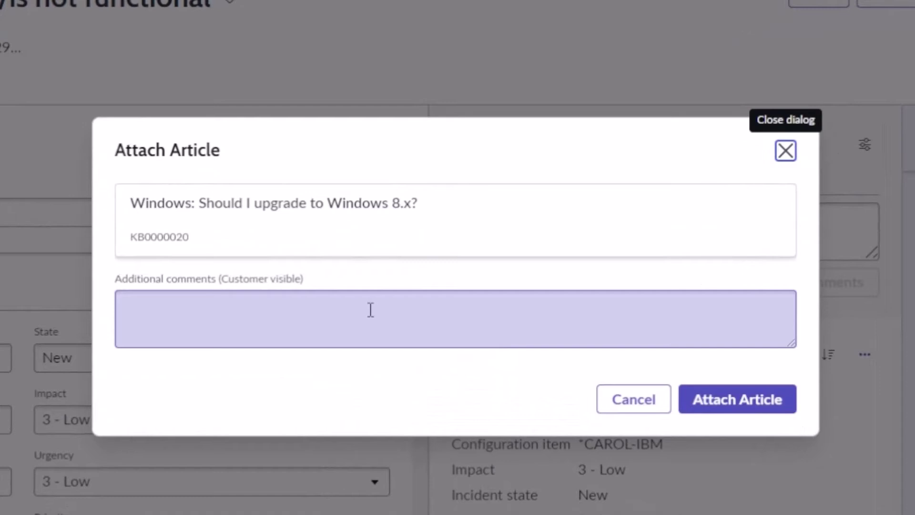
pyautogui.click(371, 310)
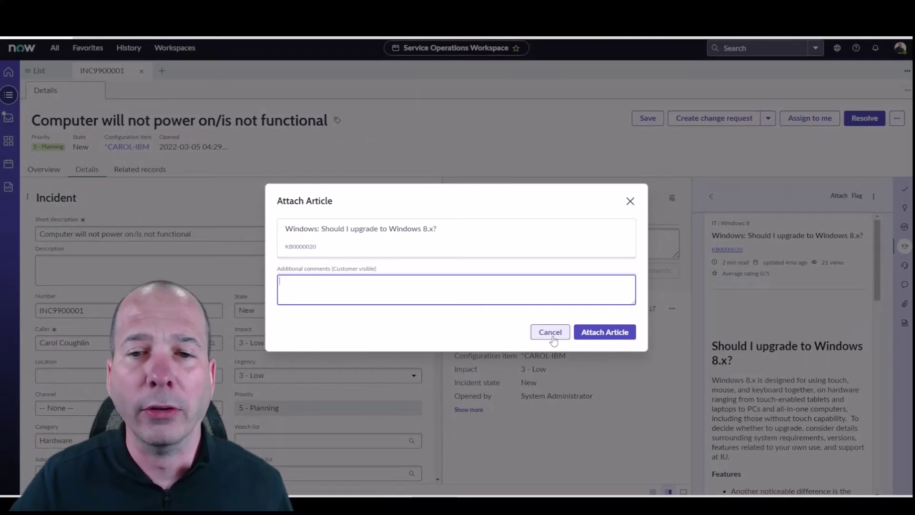
pyautogui.click(551, 334)
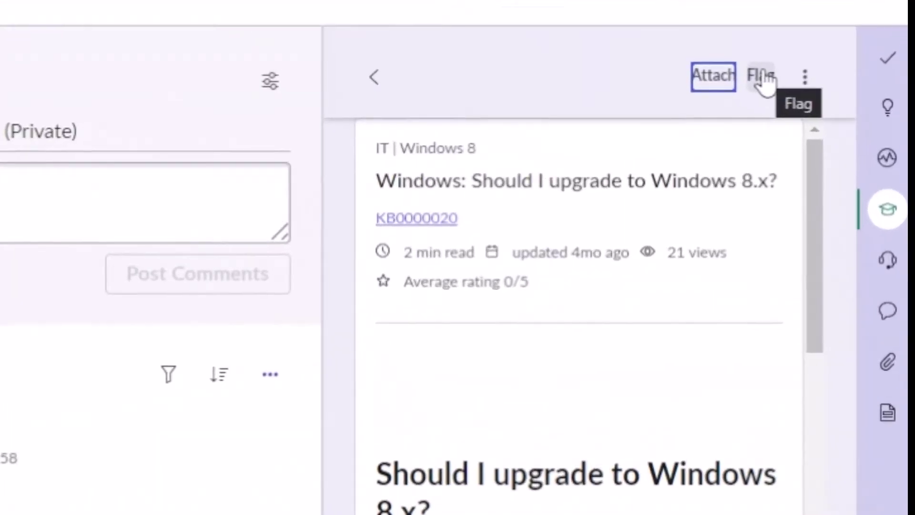
# Start flagging the article for review, cancel it, and bring up the article's more-actions menu.
pyautogui.click(762, 77)
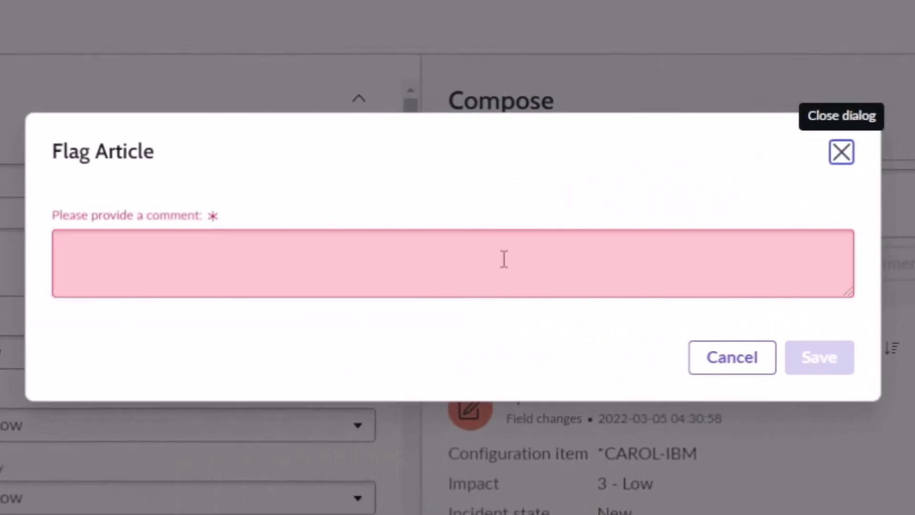
pyautogui.click(363, 240)
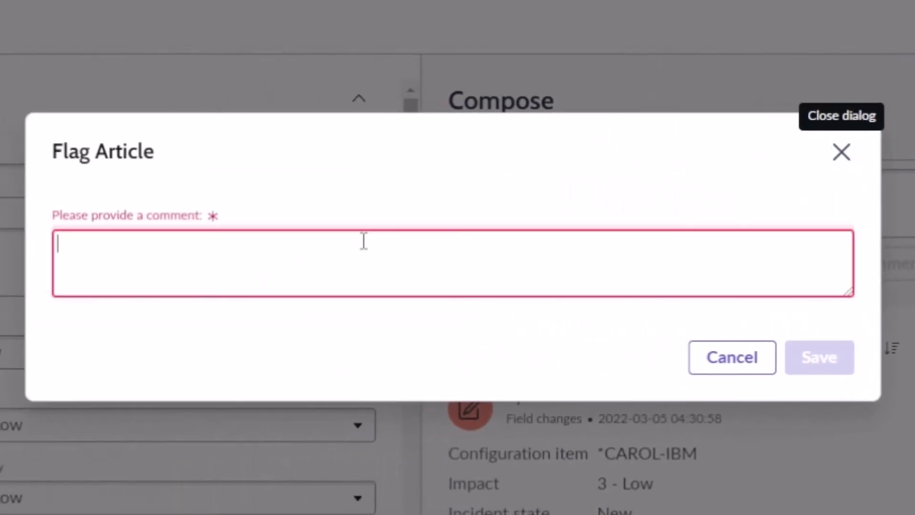
pyautogui.click(740, 369)
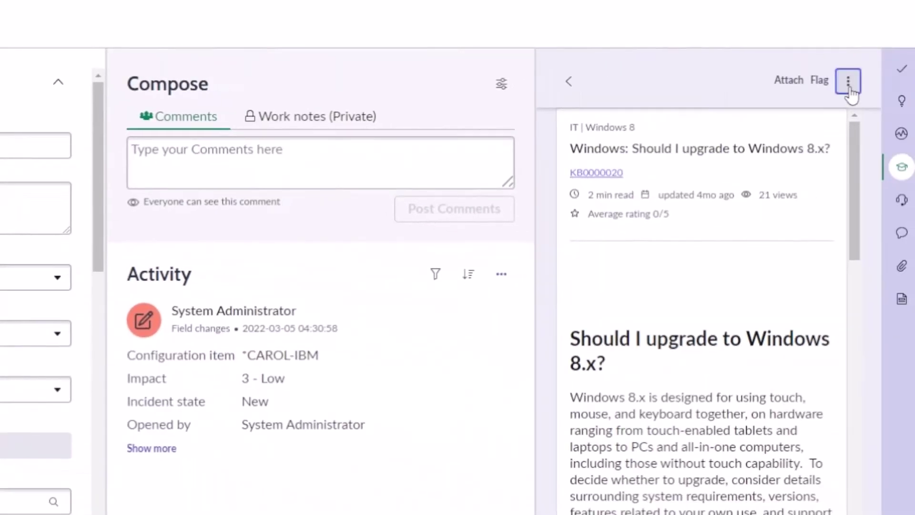
pyautogui.click(848, 92)
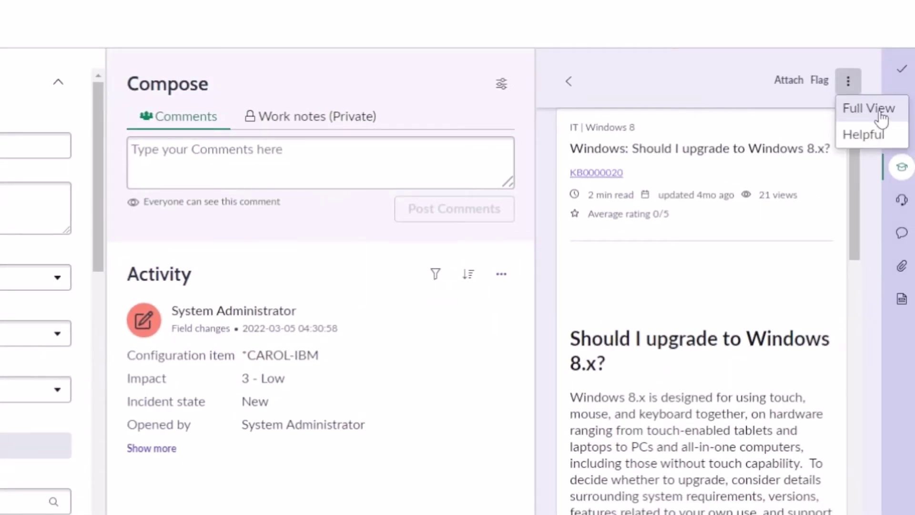
# Leave the article and switch the Agent Assist search resource to Similar Incidents.
pyautogui.click(563, 78)
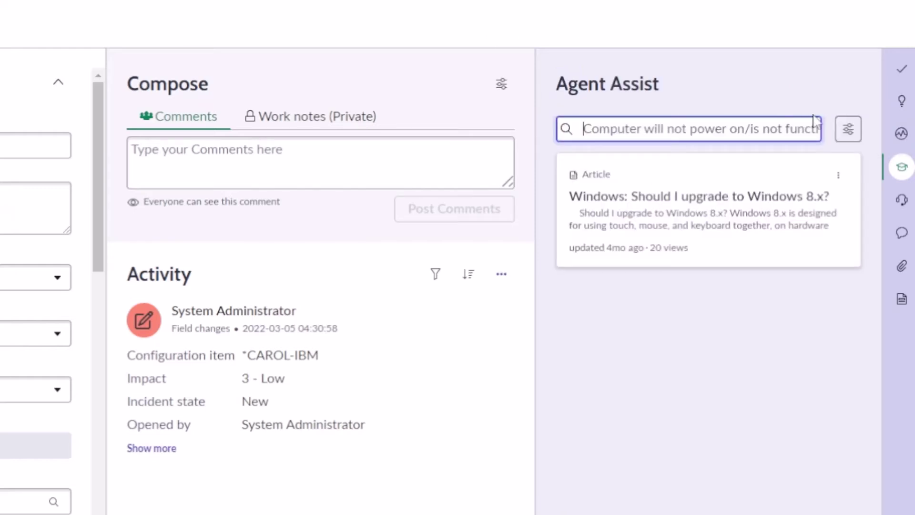
pyautogui.click(849, 131)
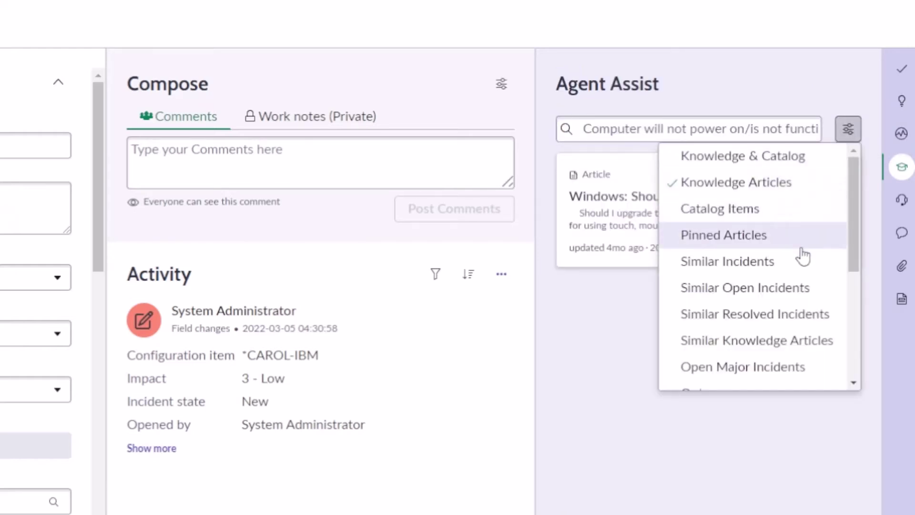
pyautogui.scroll(-3, 802, 256)
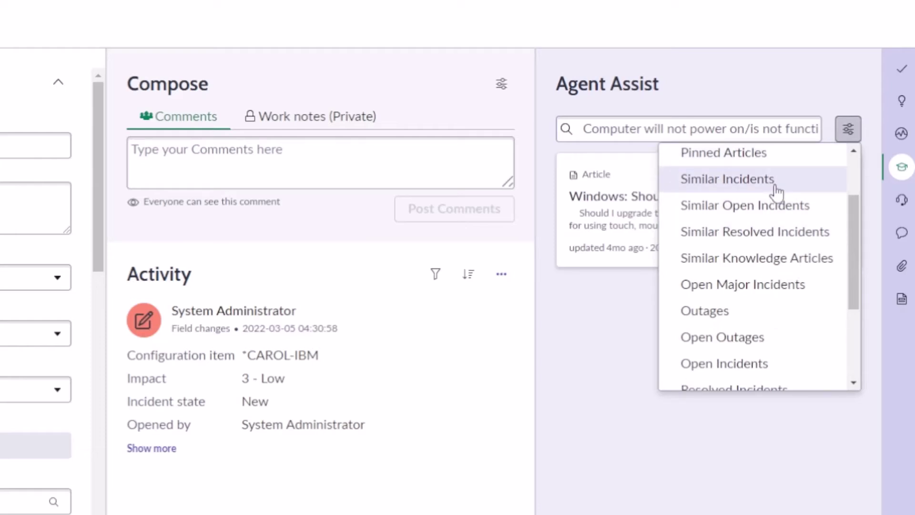
pyautogui.click(728, 179)
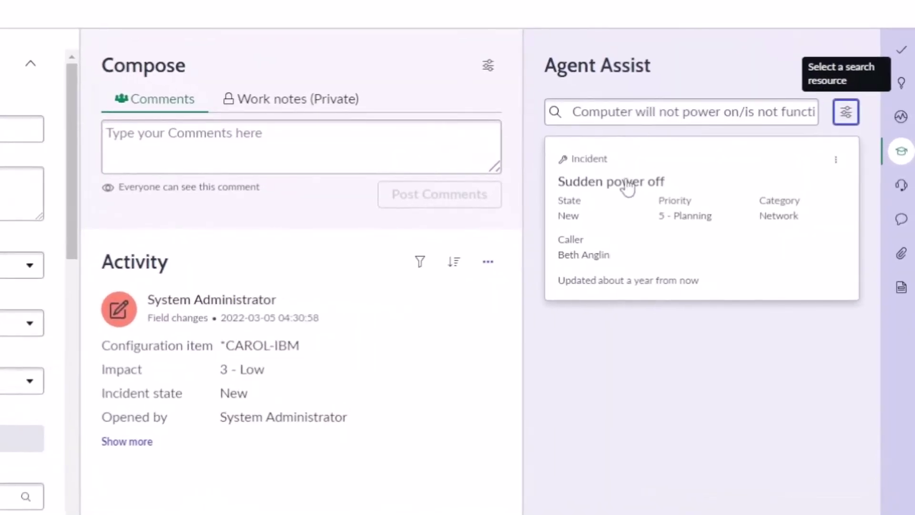
# Open similar incident INC0010014 'Sudden power off' in Full View, then return to the original incident's Details.
pyautogui.click(835, 159)
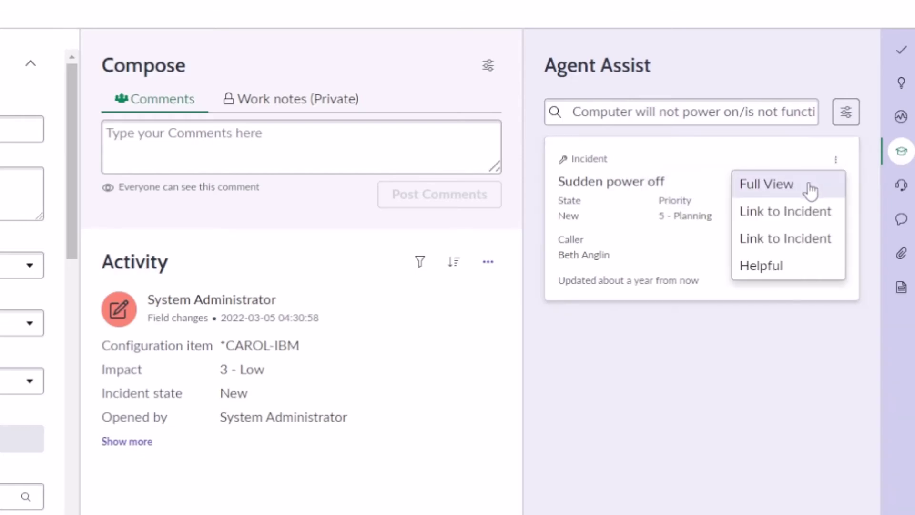
pyautogui.click(810, 190)
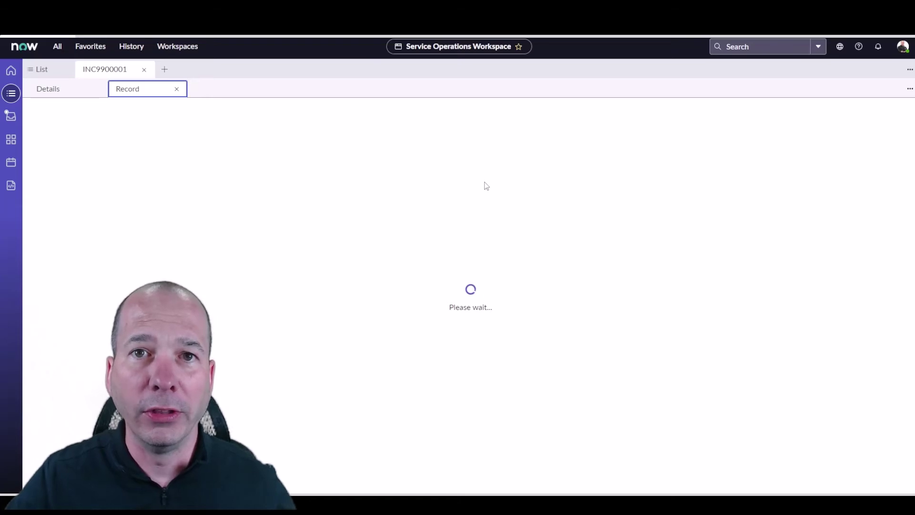
pyautogui.moveTo(55, 88)
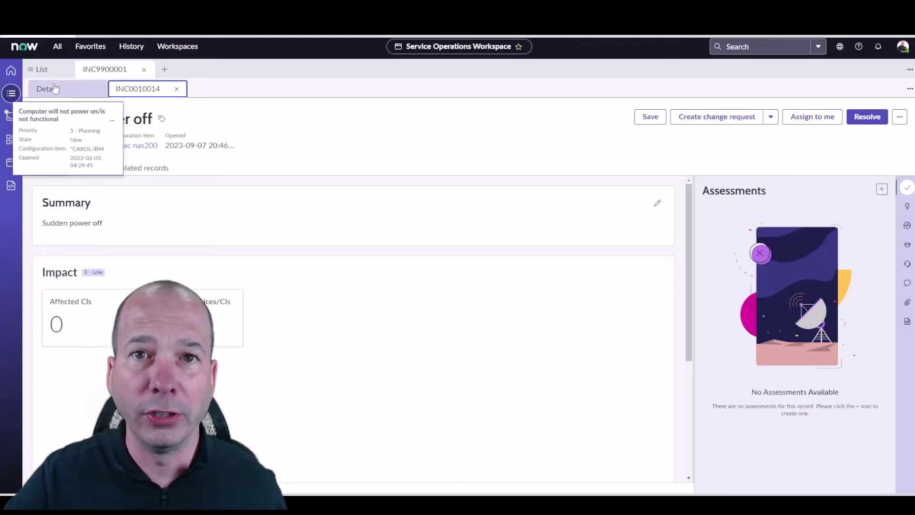
pyautogui.click(55, 88)
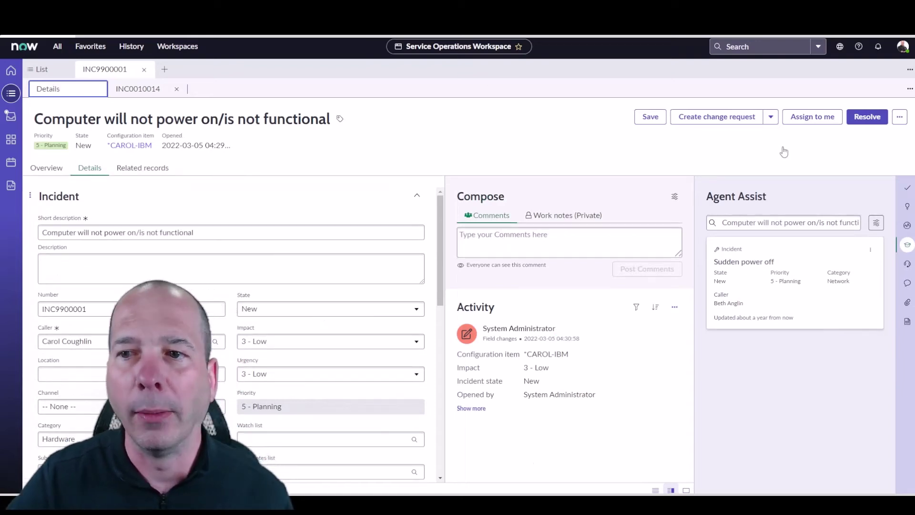
pyautogui.click(870, 250)
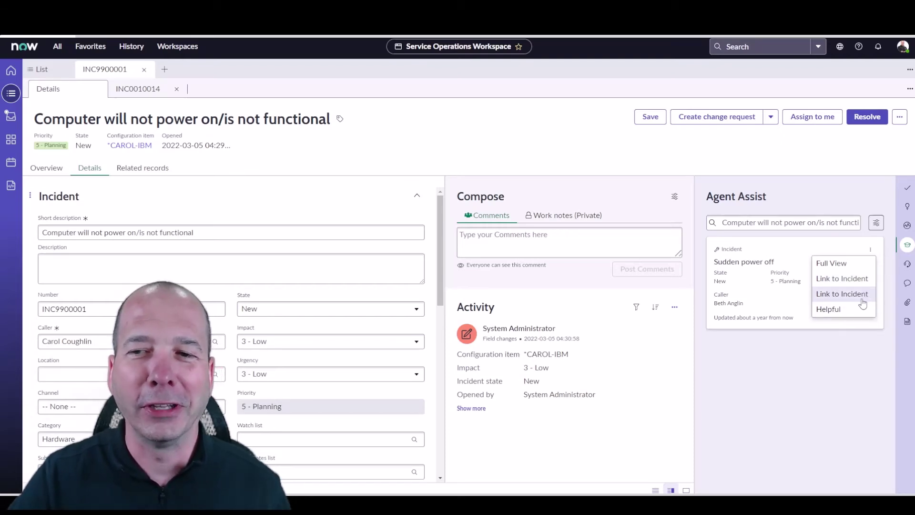
# Switch the Agent Assist search resource to Problems, which returns no matches.
pyautogui.click(876, 222)
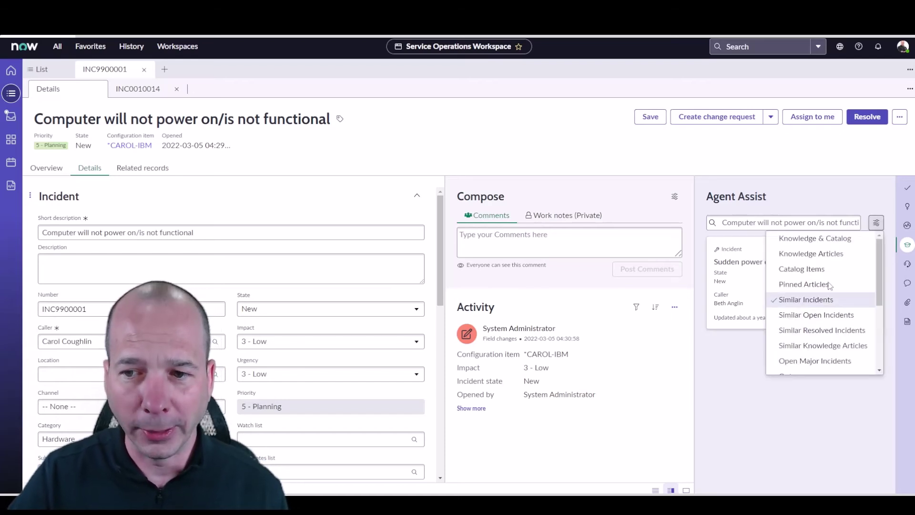
pyautogui.scroll(-2, 830, 318)
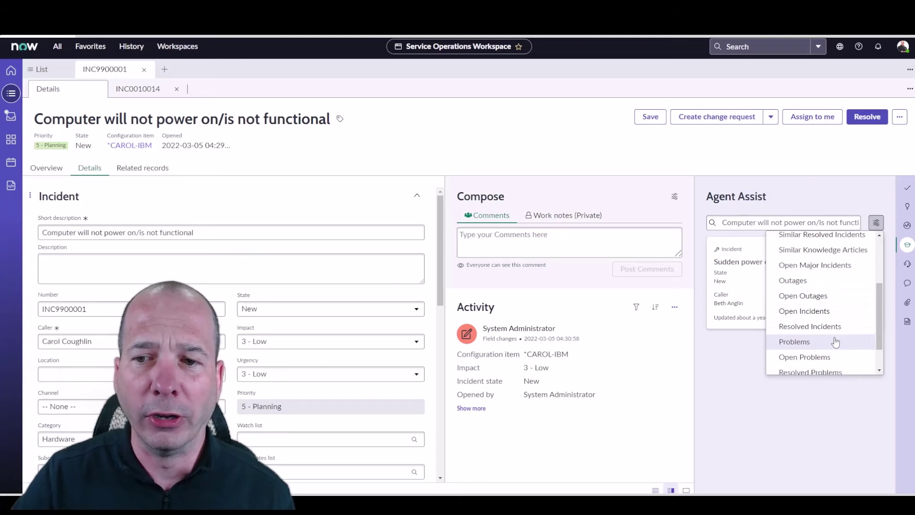
pyautogui.click(835, 341)
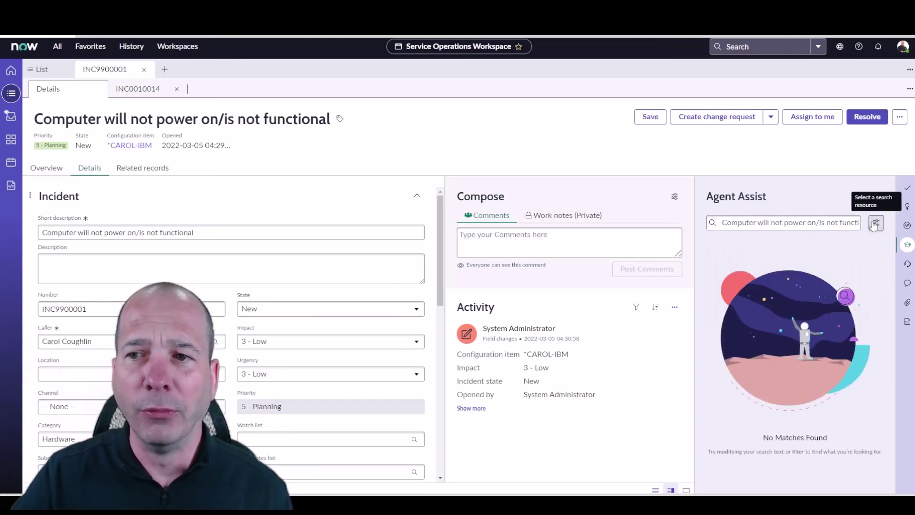
# Switch the search resource to Open Changes and open the first change request's actions menu.
pyautogui.click(875, 223)
pyautogui.scroll(-1, 824, 315)
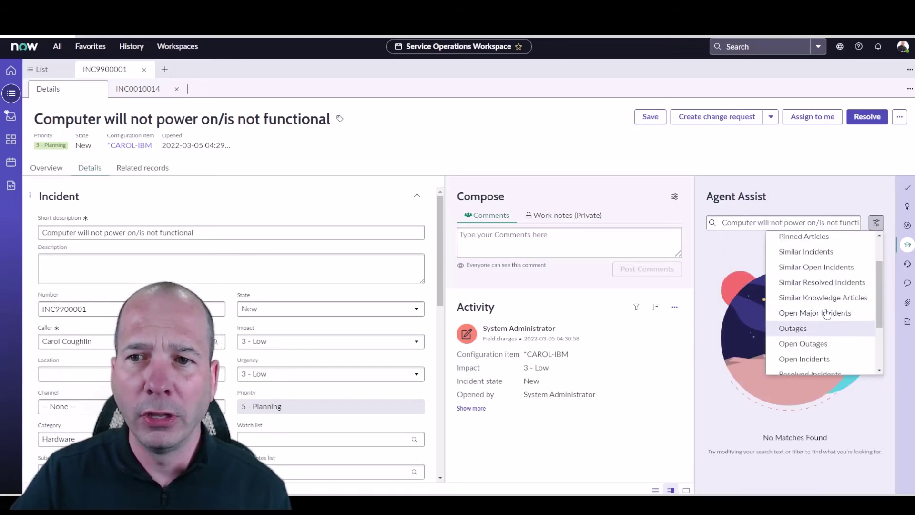
pyautogui.scroll(2, 825, 314)
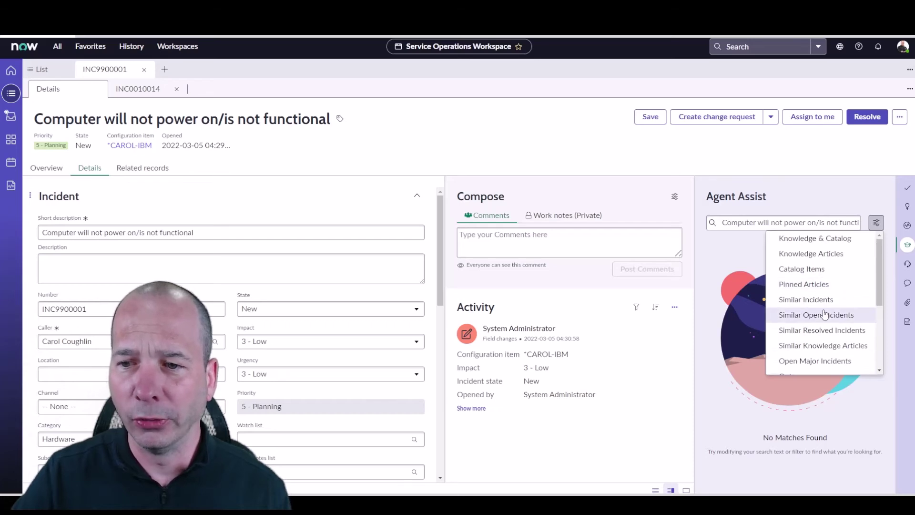
pyautogui.scroll(-3, 824, 315)
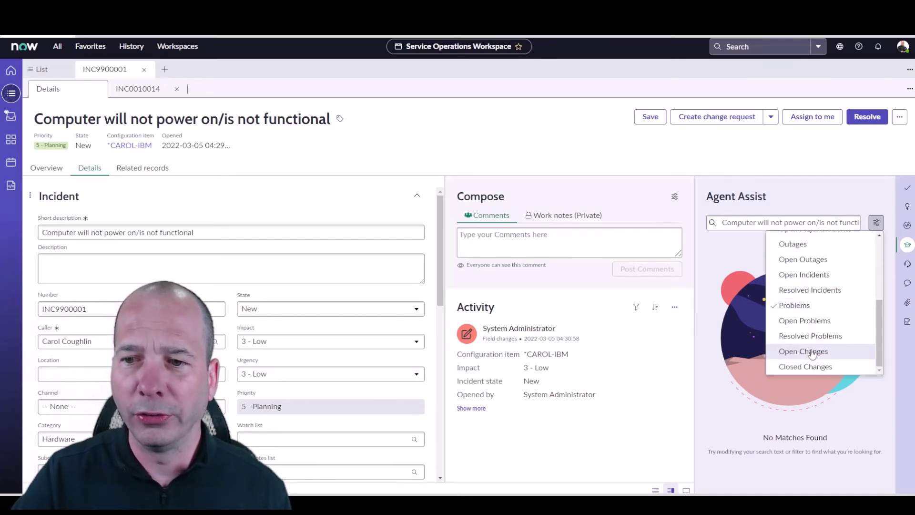
pyautogui.click(812, 353)
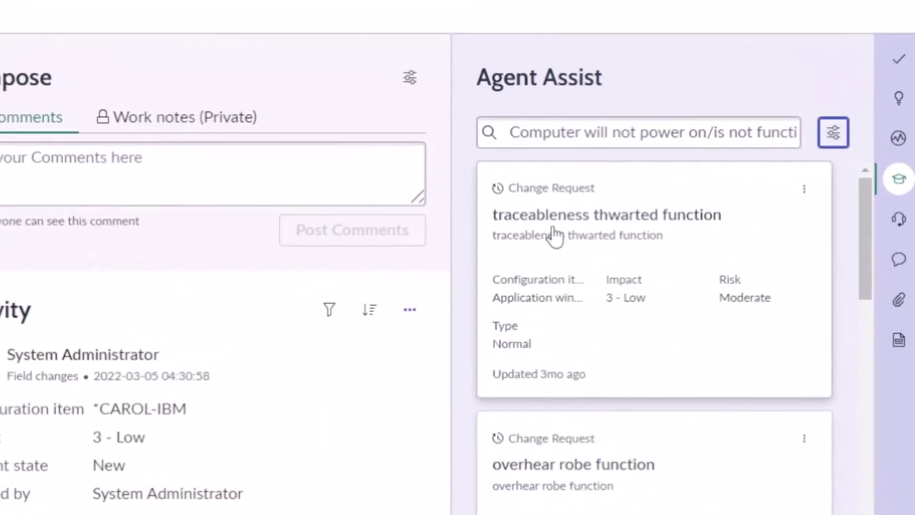
pyautogui.click(804, 189)
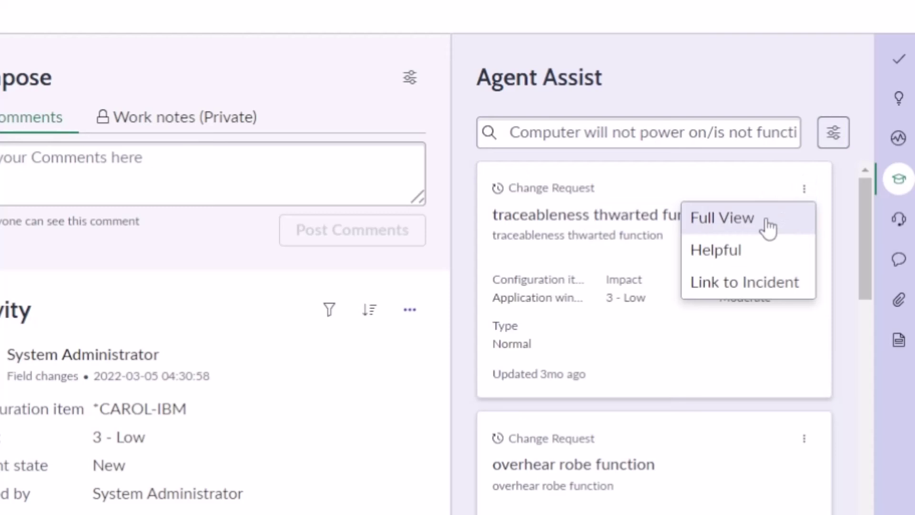